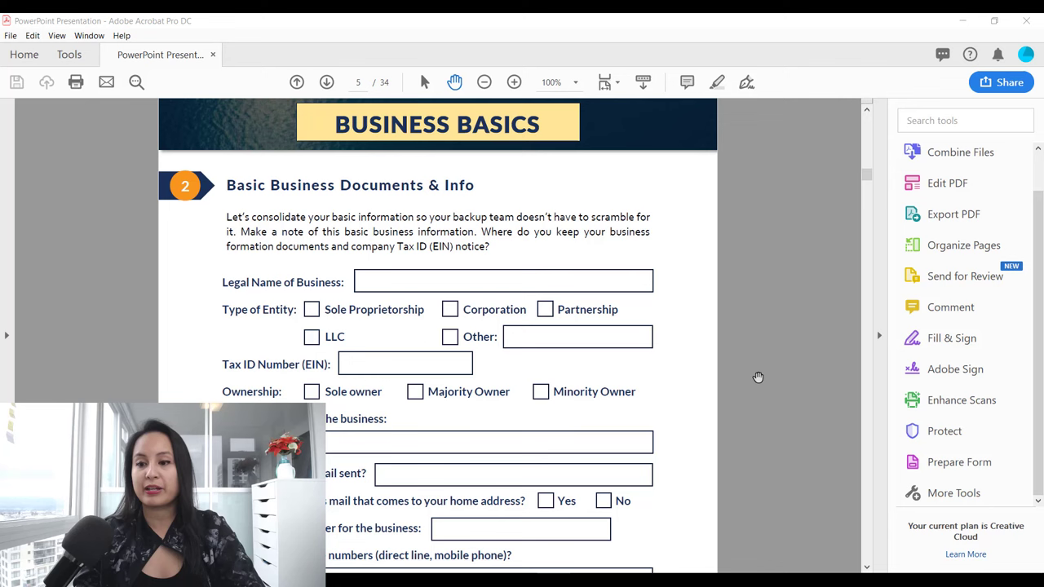
Step: Run Prepare Form on the current Business Basics worksheet to auto-detect its fields
{"action": "left_click", "coordinate": [944, 471]}
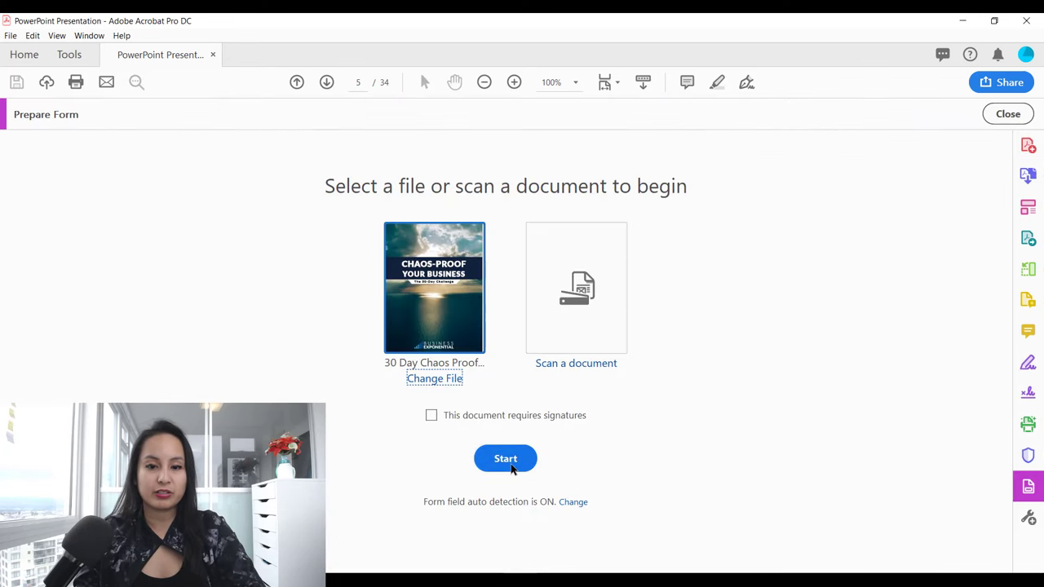
{"action": "left_click", "coordinate": [511, 466]}
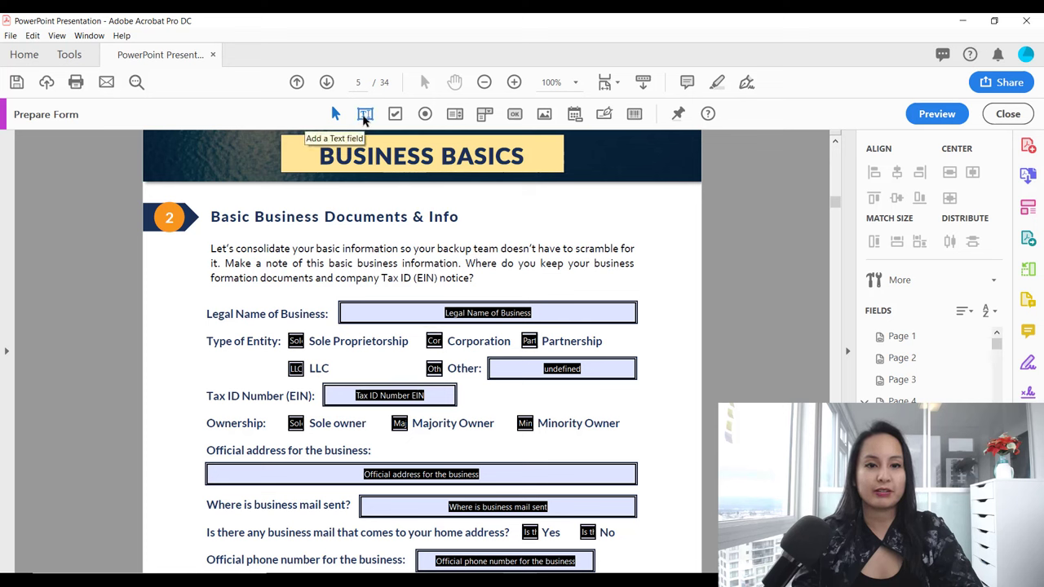
Step: Draw a text field right of the Basic Business Documents & Info heading, named 'Basic Business Documents'
{"action": "left_click", "coordinate": [364, 115]}
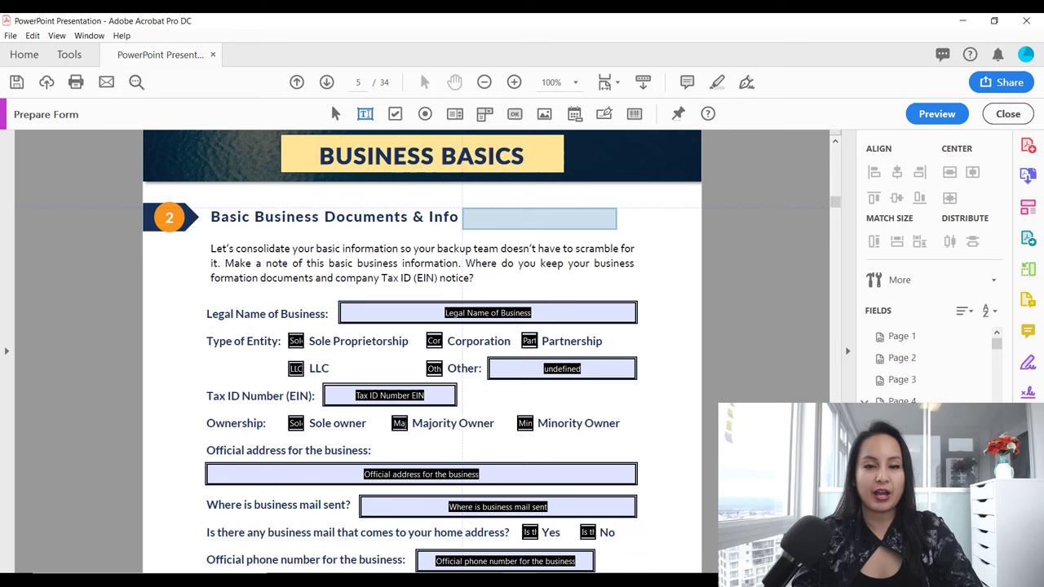
{"action": "mouse_move", "coordinate": [463, 209]}
{"action": "left_mouse_down"}
{"action": "mouse_move", "coordinate": [494, 223]}
{"action": "mouse_move", "coordinate": [621, 226]}
{"action": "left_mouse_up"}
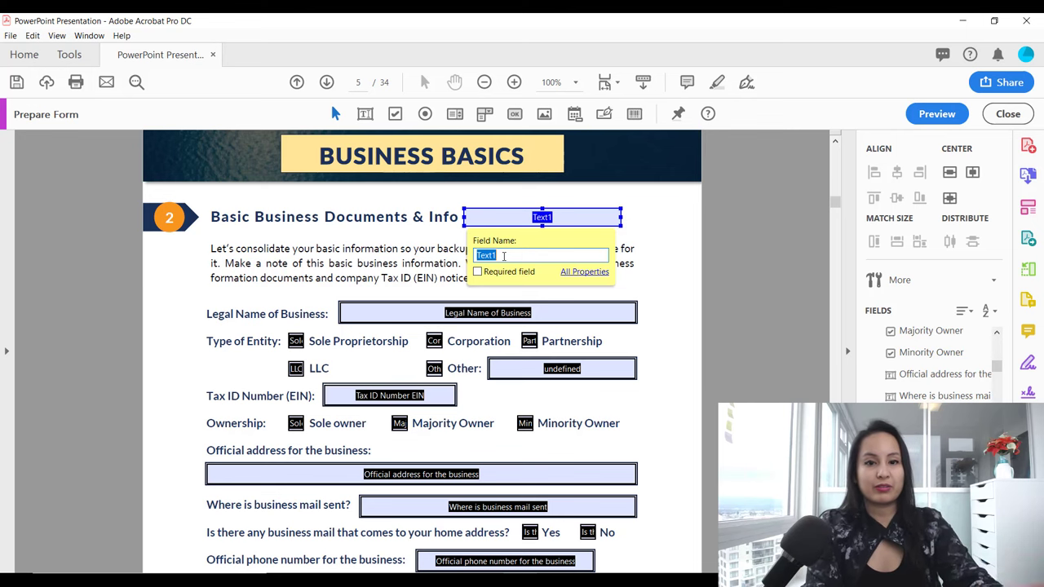
{"action": "type", "text": "B"}
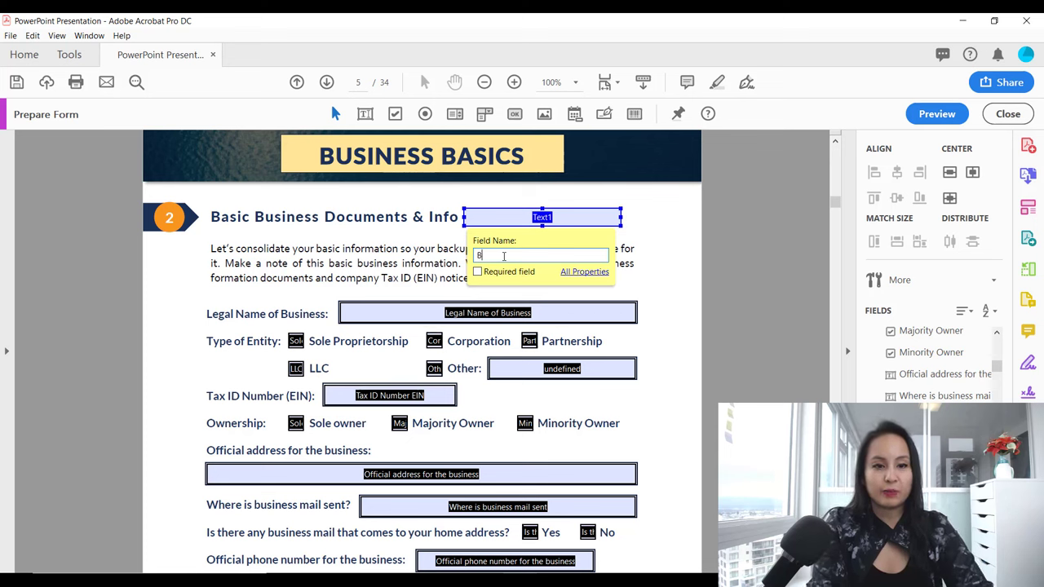
{"action": "type", "text": "asic Bu"}
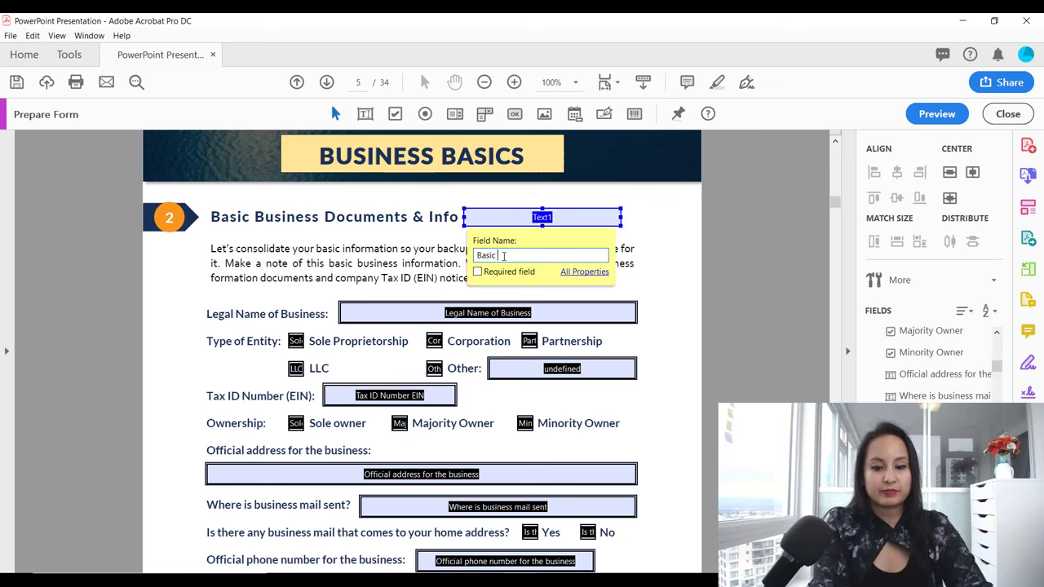
{"action": "type", "text": "siness "}
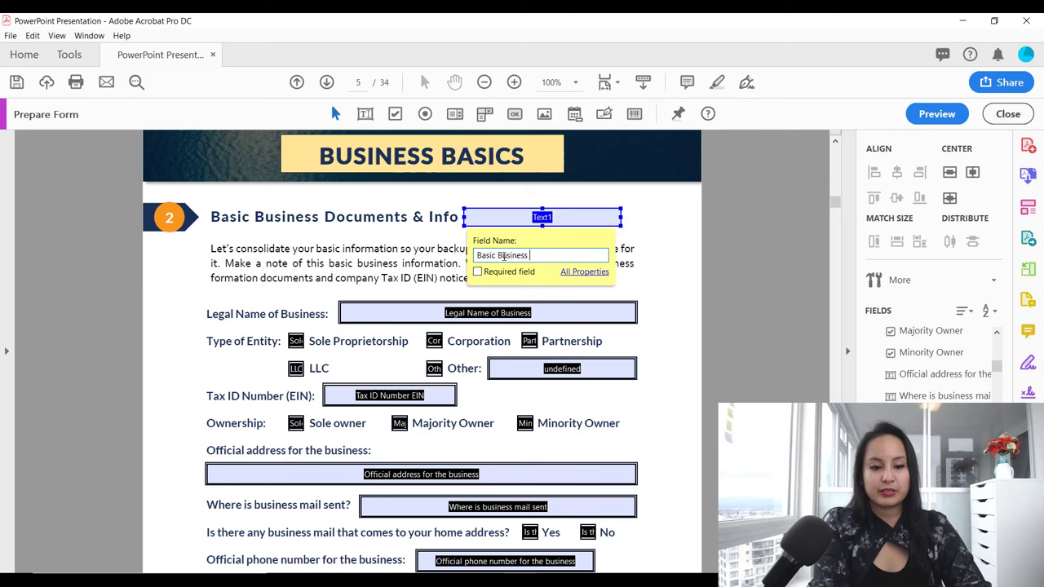
{"action": "type", "text": "Documents"}
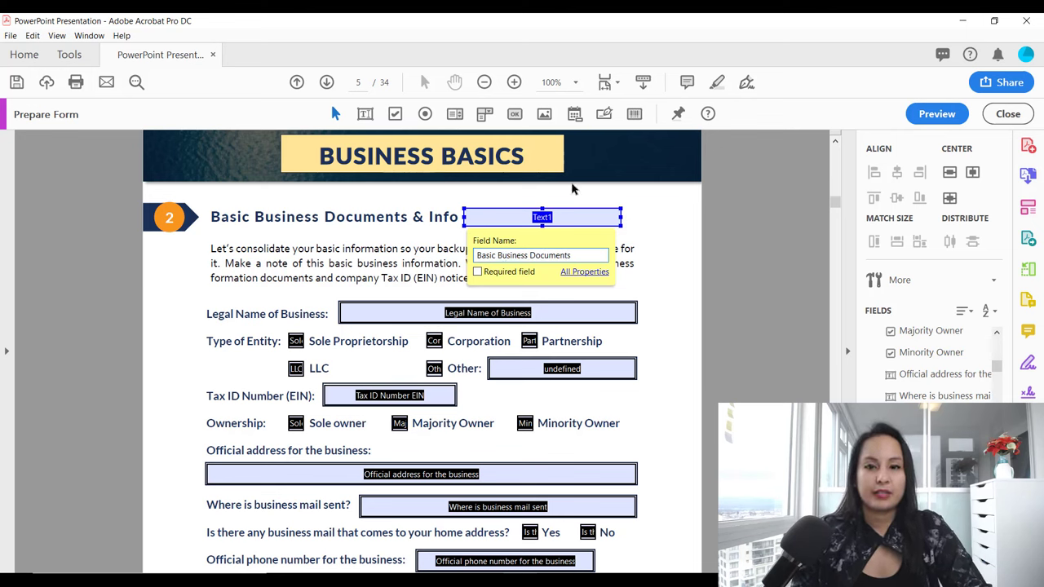
{"action": "key", "text": "Return"}
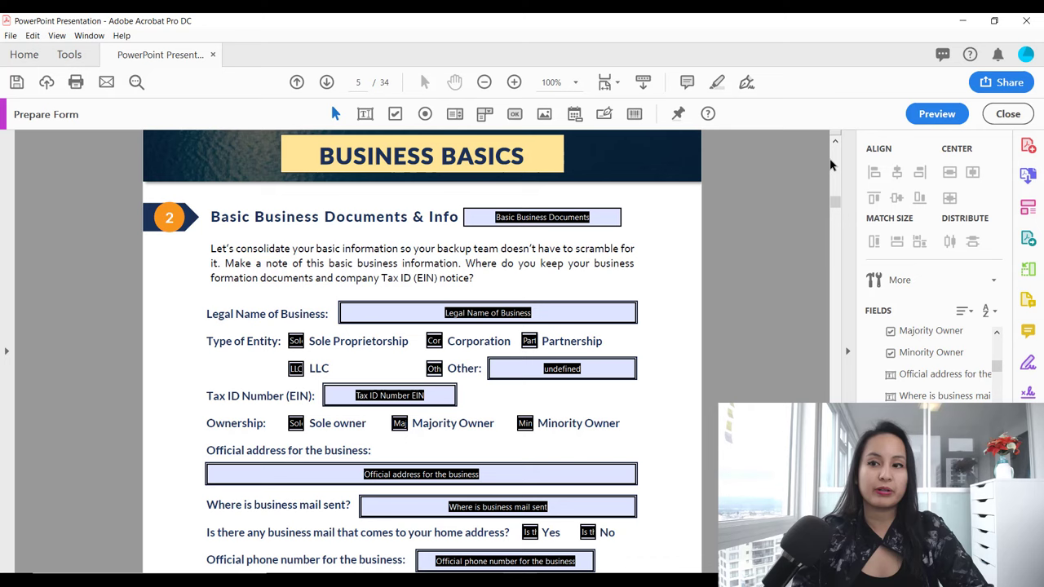
{"action": "left_click", "coordinate": [936, 114]}
{"action": "left_click", "coordinate": [638, 212]}
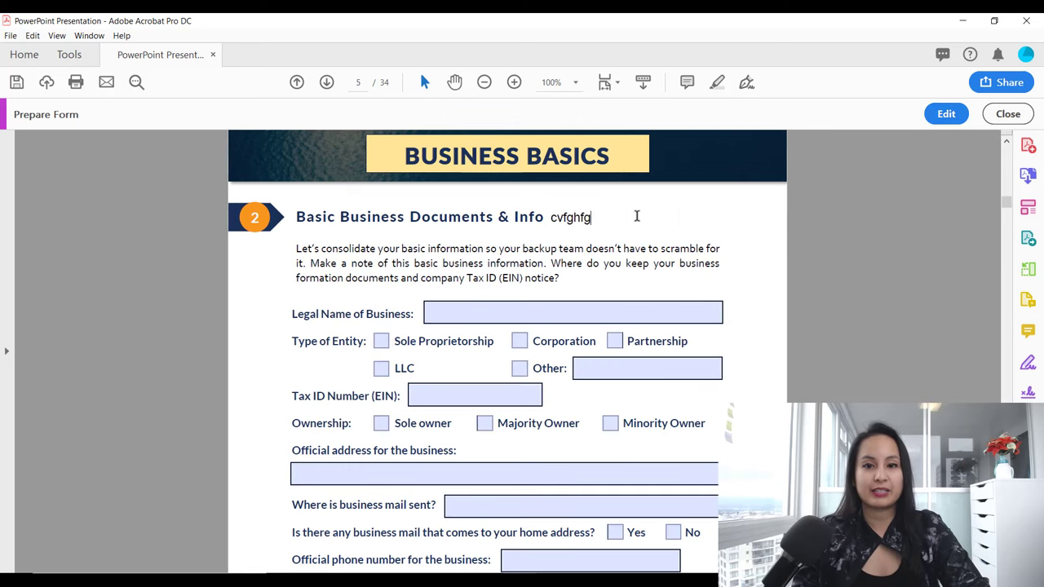
{"action": "type", "text": "hfgfghfgh"}
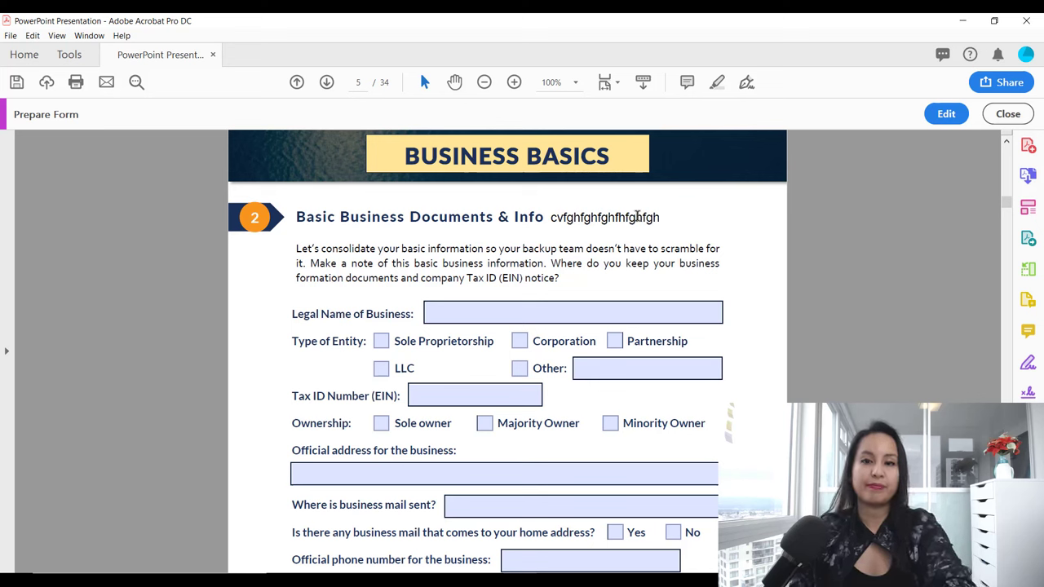
{"action": "key", "text": "BackSpace"}
{"action": "key", "text": "BackSpace"}
{"action": "key", "text": "BackSpace"}
{"action": "key", "text": "BackSpace"}
{"action": "key", "text": "BackSpace"}
{"action": "key", "text": "BackSpace"}
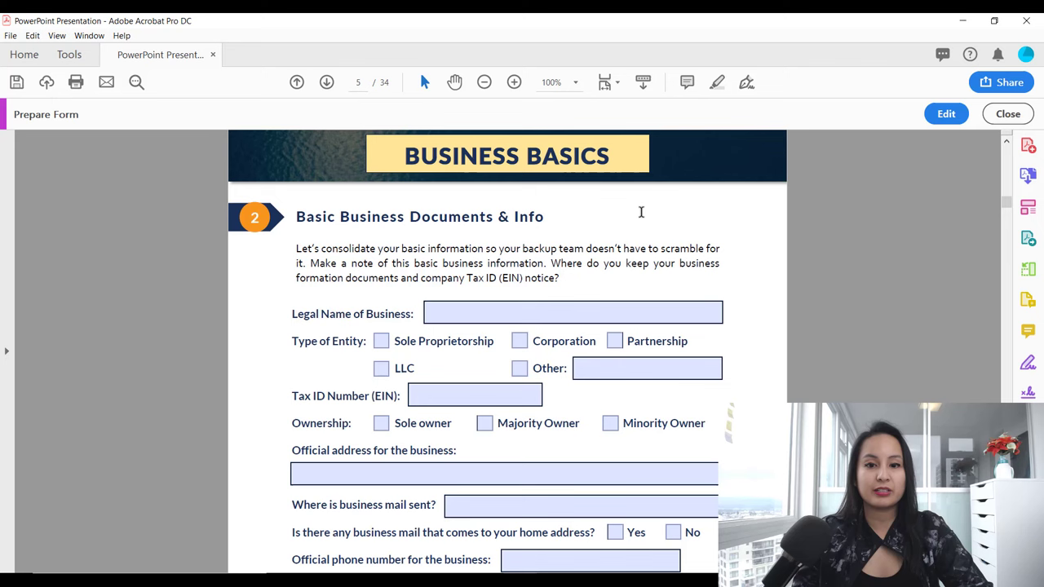
{"action": "left_click", "coordinate": [957, 116]}
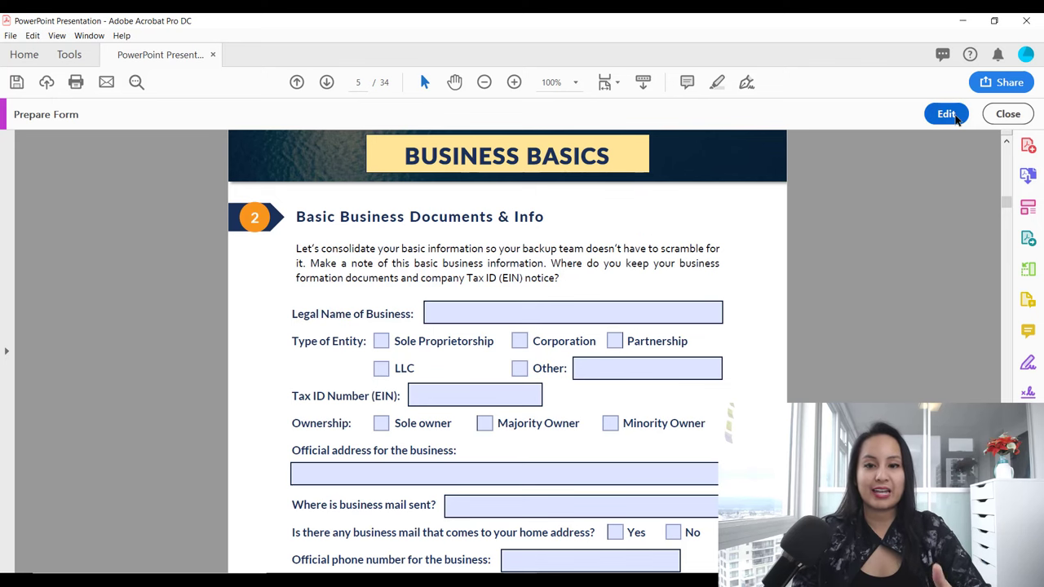
Step: Open the Basic Business Documents field's Appearance properties and review its font size options
{"action": "left_click", "coordinate": [563, 221]}
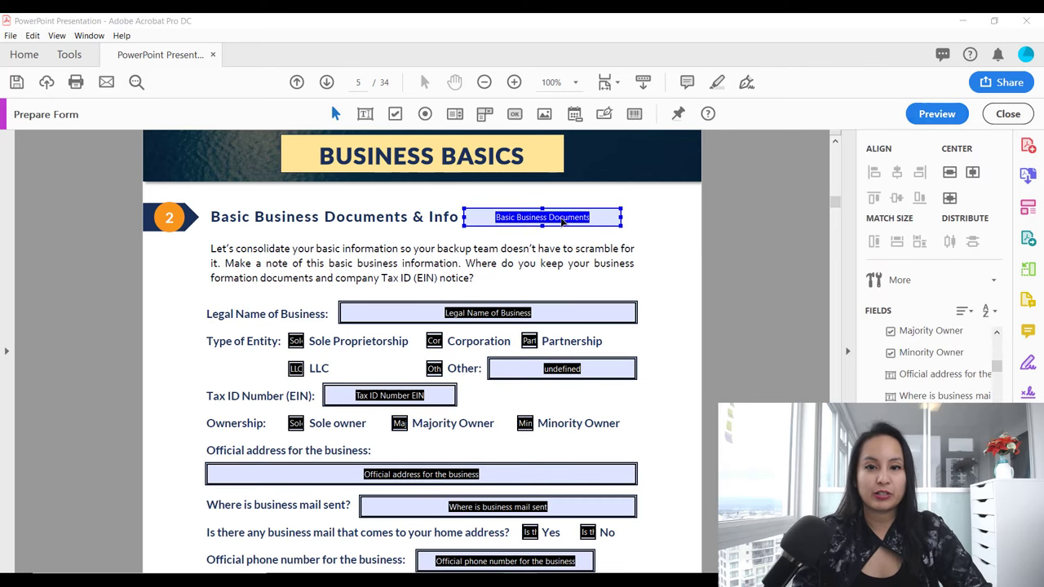
{"action": "double_click", "coordinate": [563, 221]}
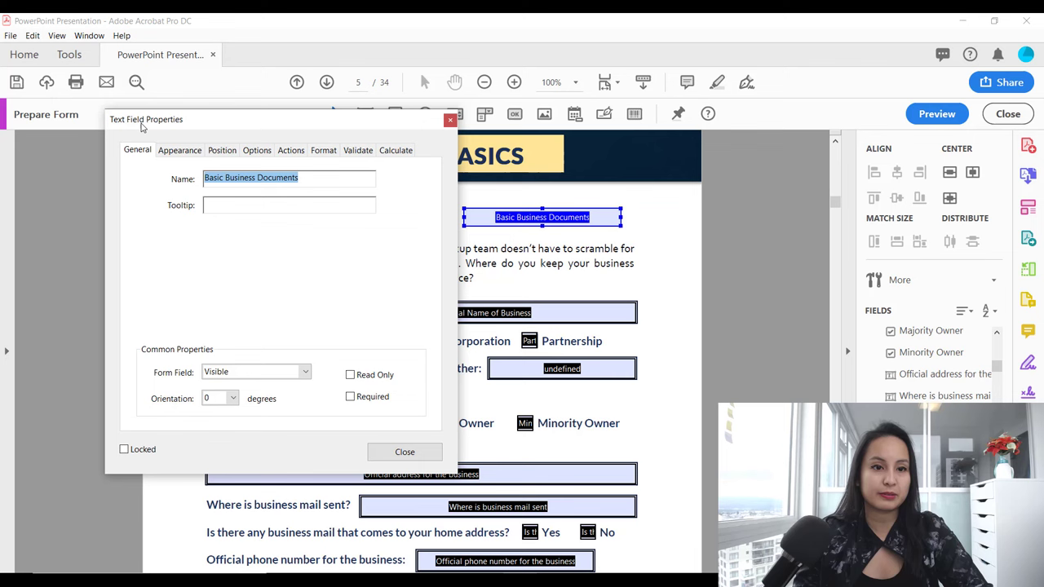
{"action": "left_click", "coordinate": [180, 151]}
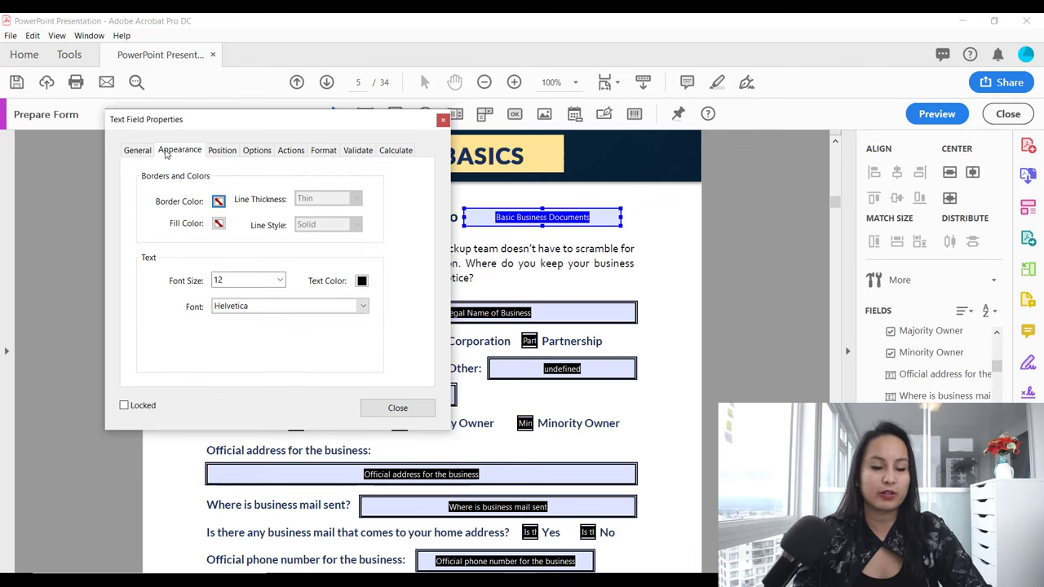
{"action": "left_click", "coordinate": [280, 280]}
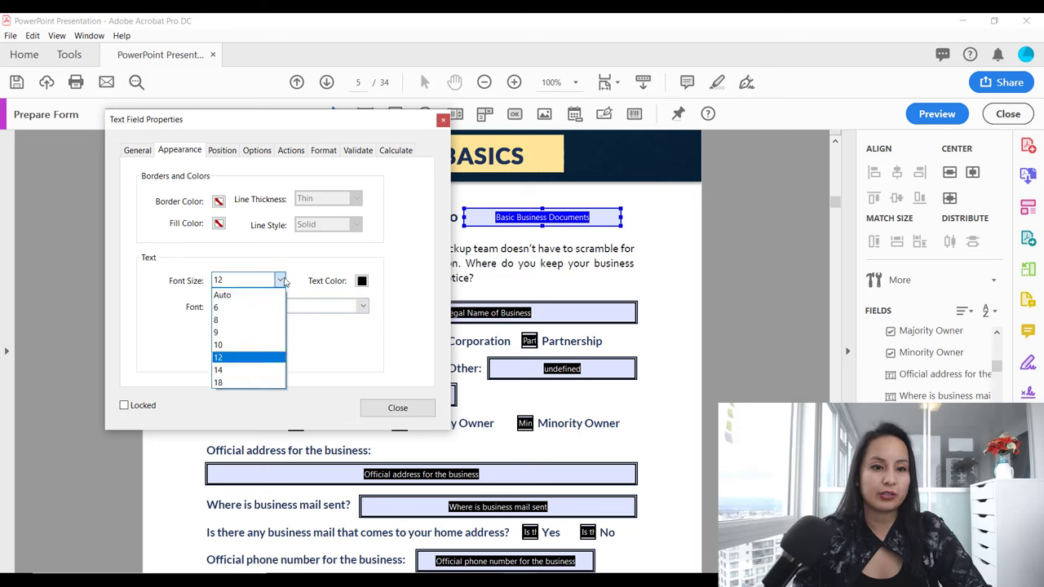
{"action": "left_click", "coordinate": [280, 280]}
Step: Keep Helvetica as the font and set the field's font size to 9 pt
{"action": "left_click", "coordinate": [361, 306]}
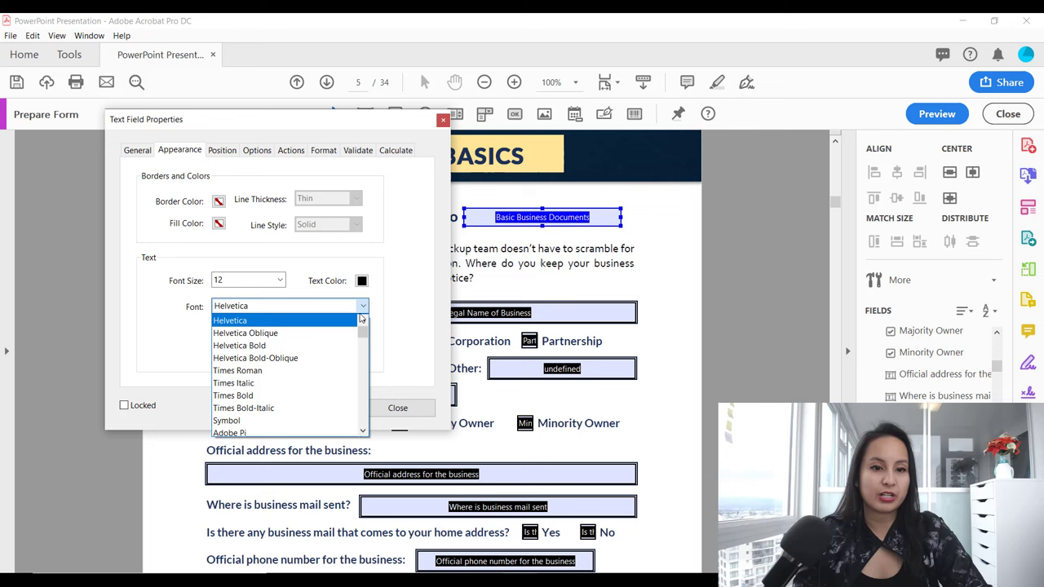
{"action": "left_click", "coordinate": [350, 319]}
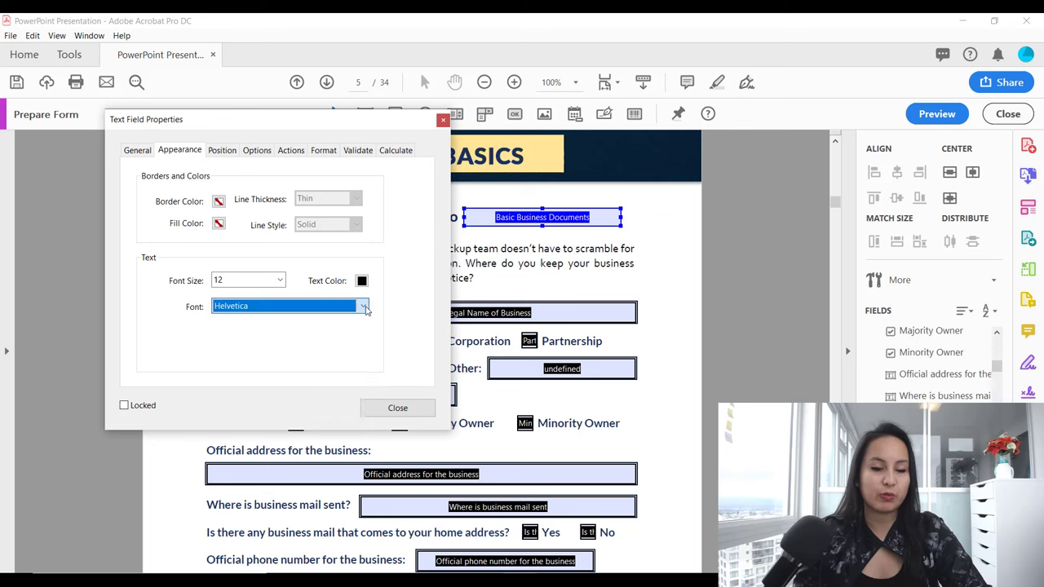
{"action": "left_click", "coordinate": [280, 280]}
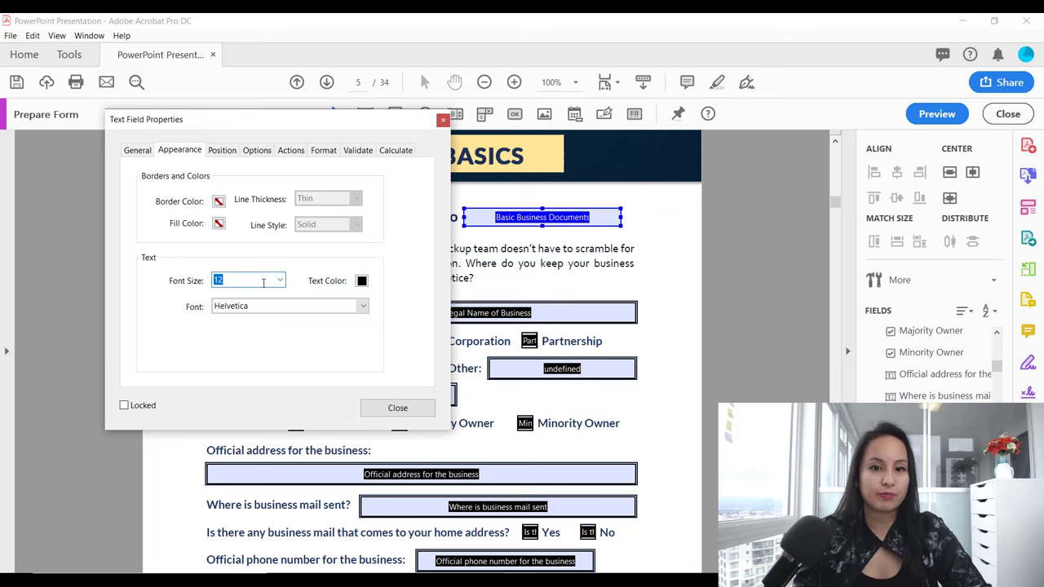
{"action": "left_click", "coordinate": [280, 281]}
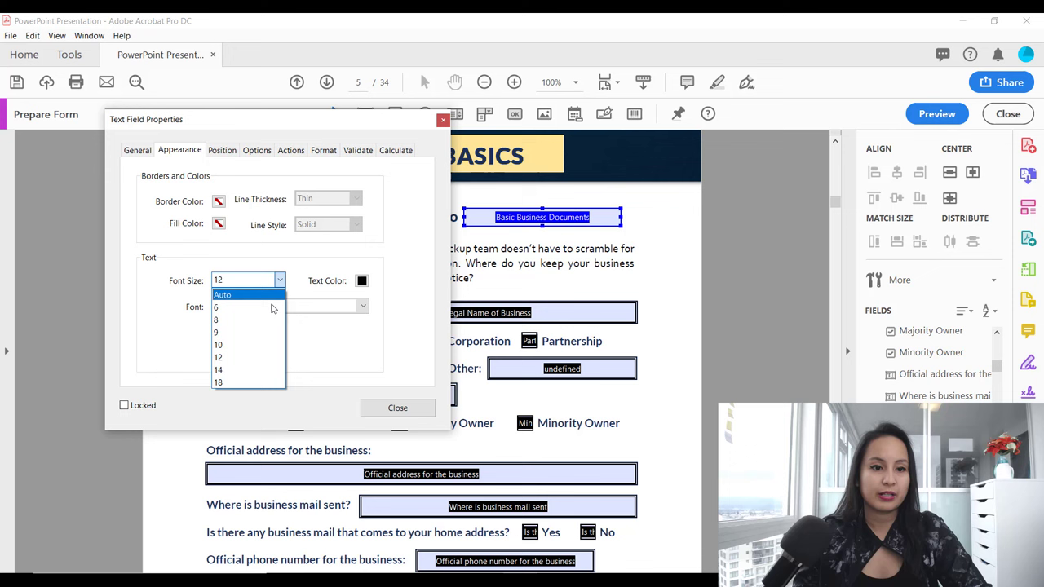
{"action": "left_click", "coordinate": [253, 334]}
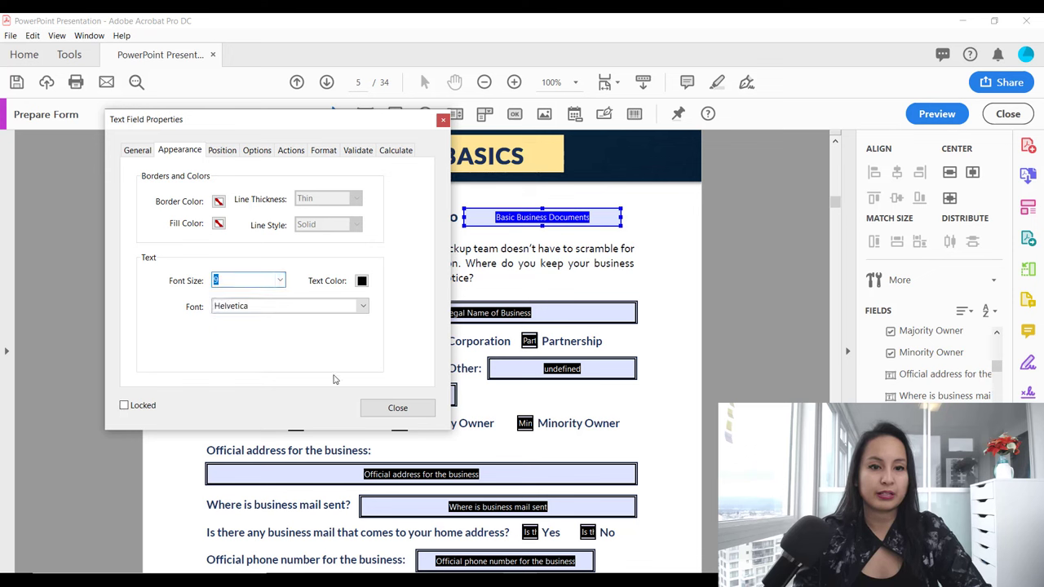
{"action": "left_click", "coordinate": [410, 413]}
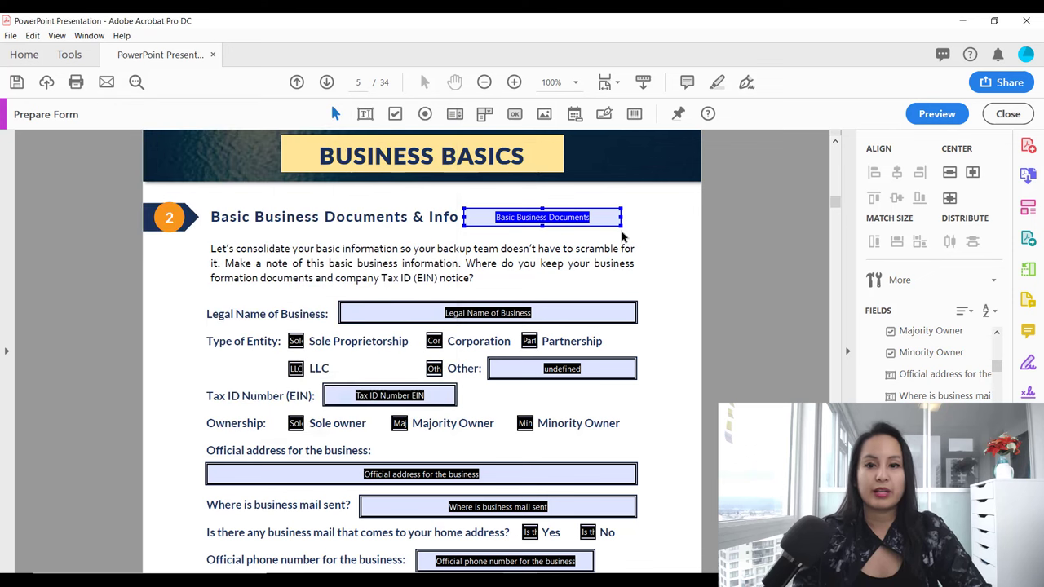
{"action": "left_click", "coordinate": [921, 120]}
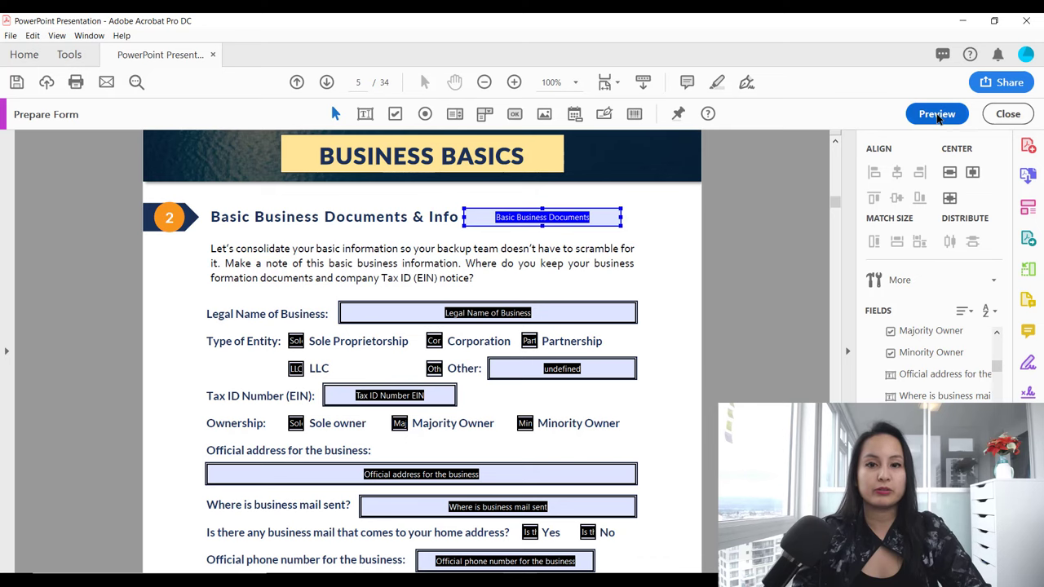
{"action": "left_click", "coordinate": [583, 220]}
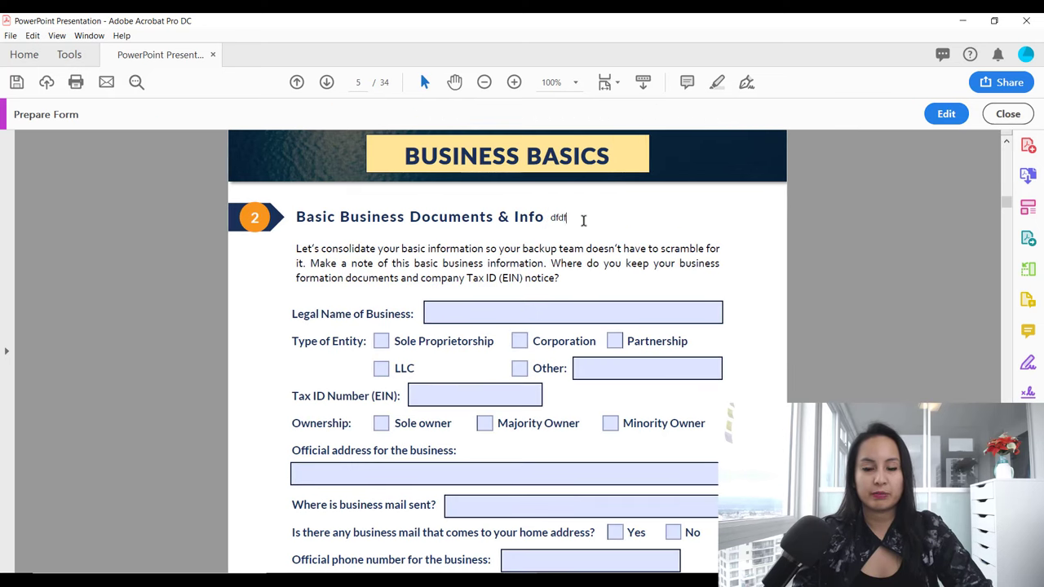
{"action": "type", "text": "dfgdfgdfg"}
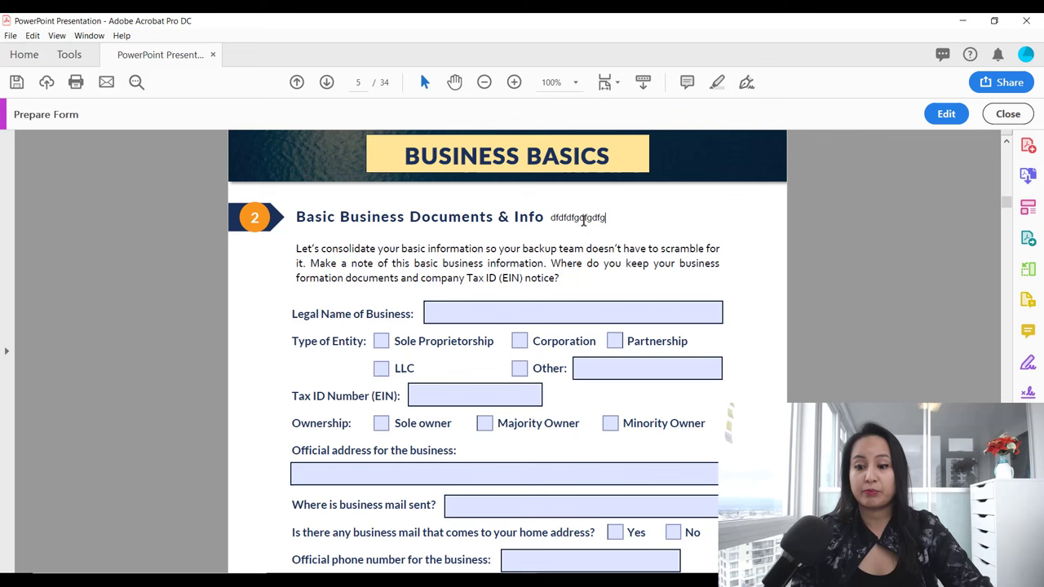
{"action": "left_click", "coordinate": [946, 118]}
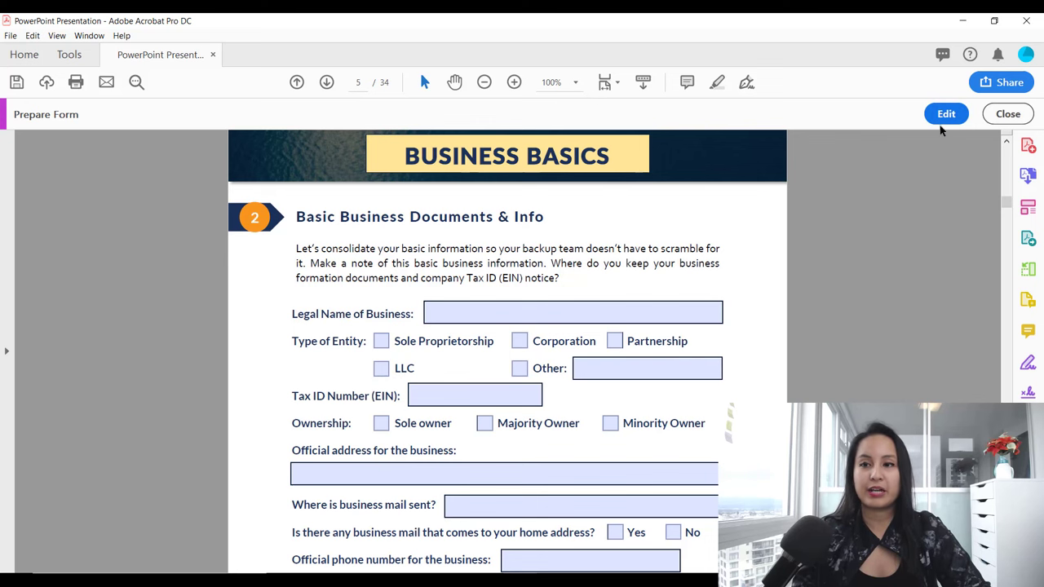
{"action": "left_click", "coordinate": [938, 117]}
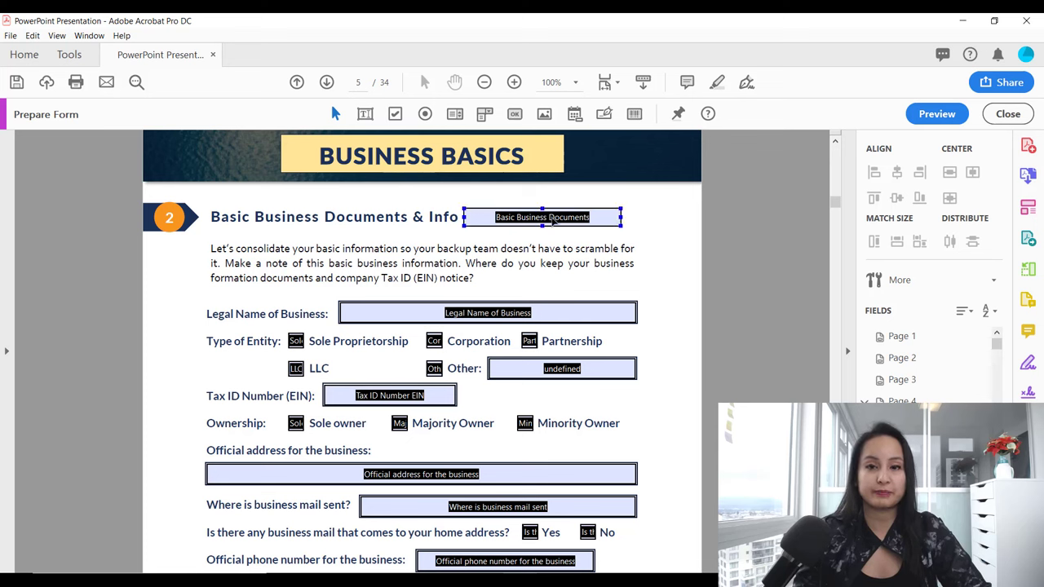
Step: Open the Basic Business Documents field's Options properties and its alignment list
{"action": "left_click", "coordinate": [552, 221]}
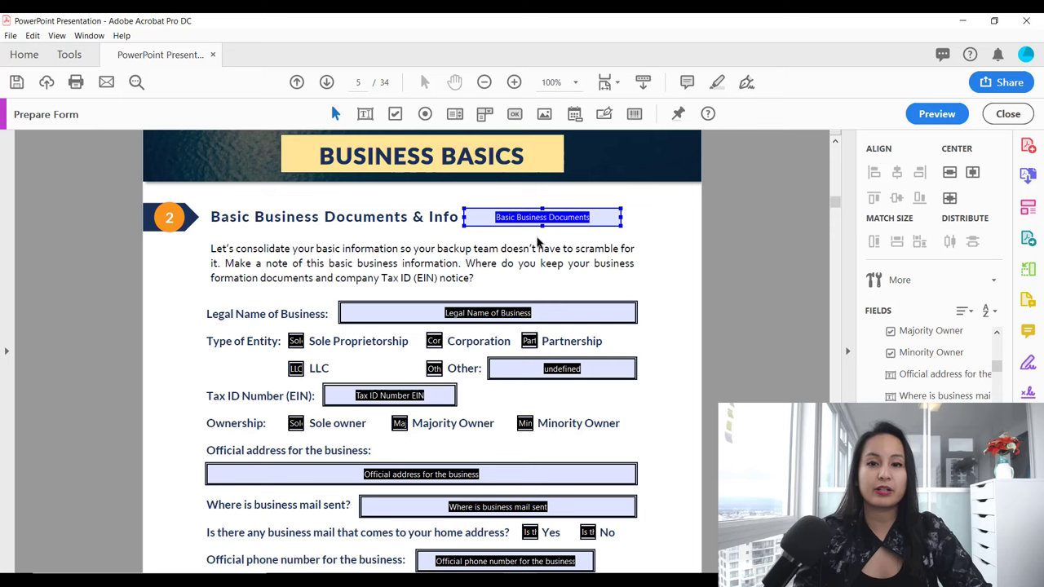
{"action": "double_click", "coordinate": [559, 218]}
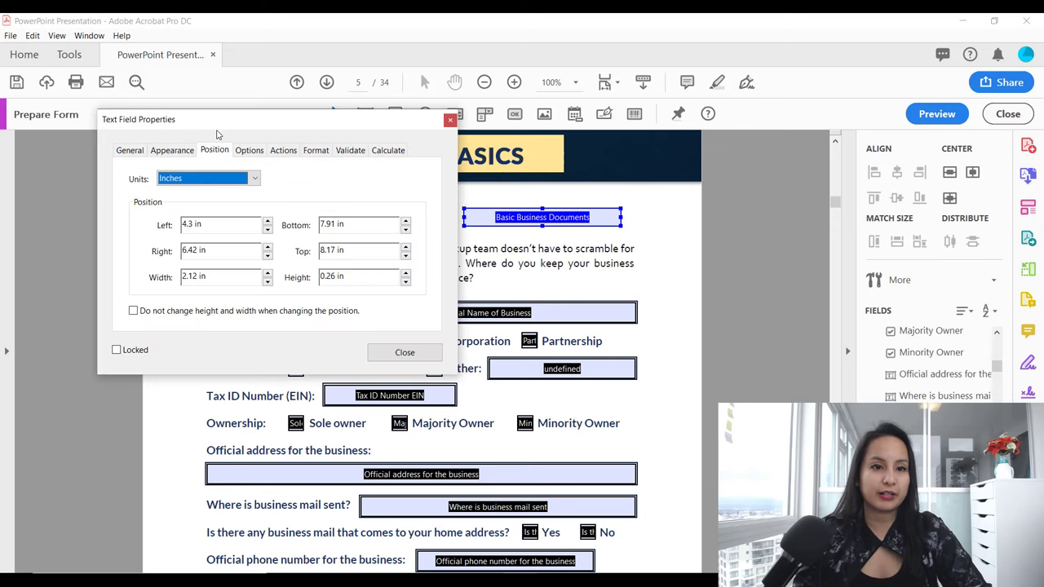
{"action": "left_click", "coordinate": [252, 151]}
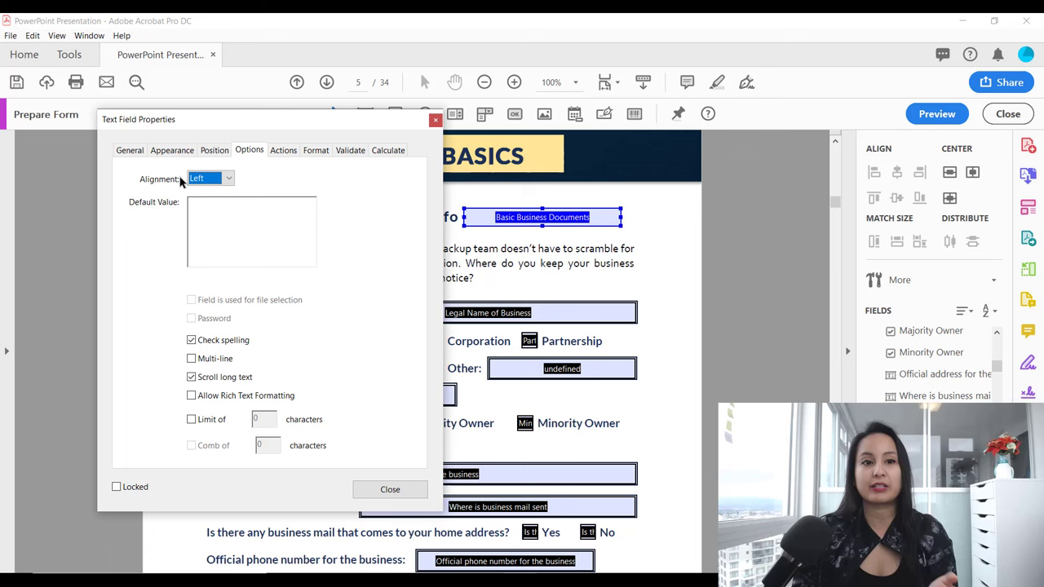
{"action": "left_click", "coordinate": [222, 179]}
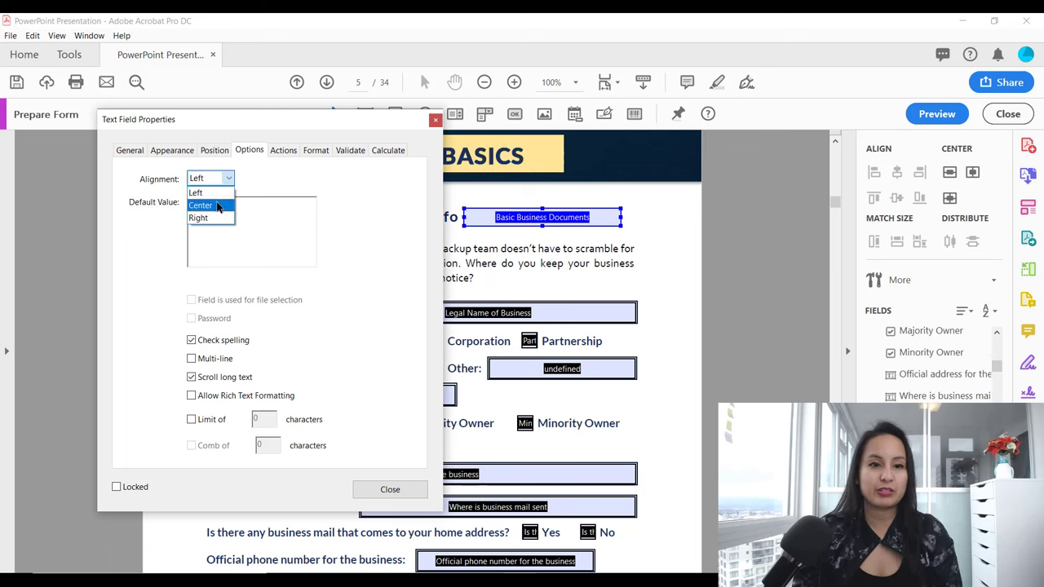
Step: Set the field's text alignment to Center and close the properties
{"action": "left_click", "coordinate": [218, 206]}
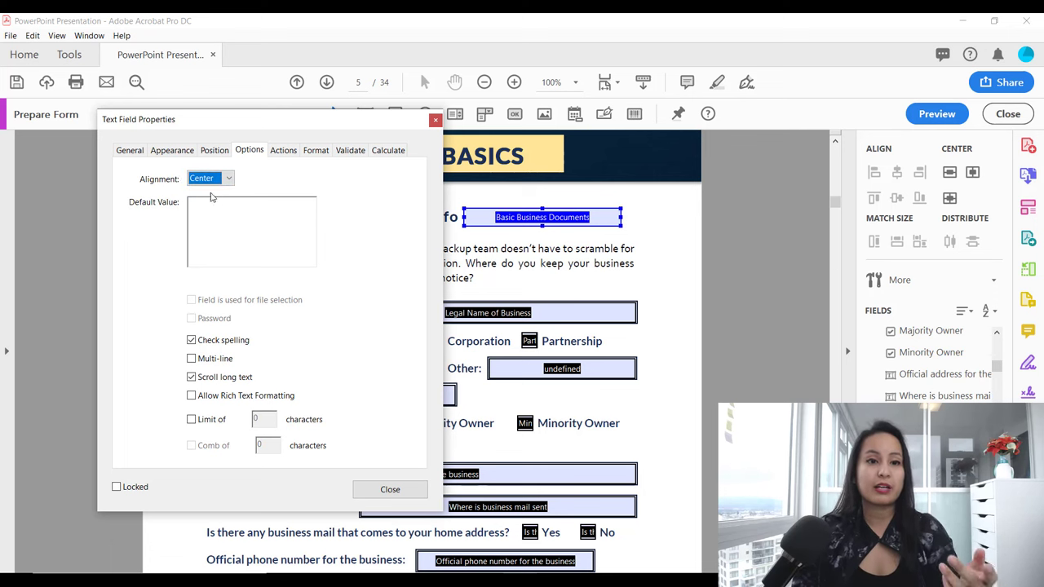
{"action": "left_click", "coordinate": [227, 179]}
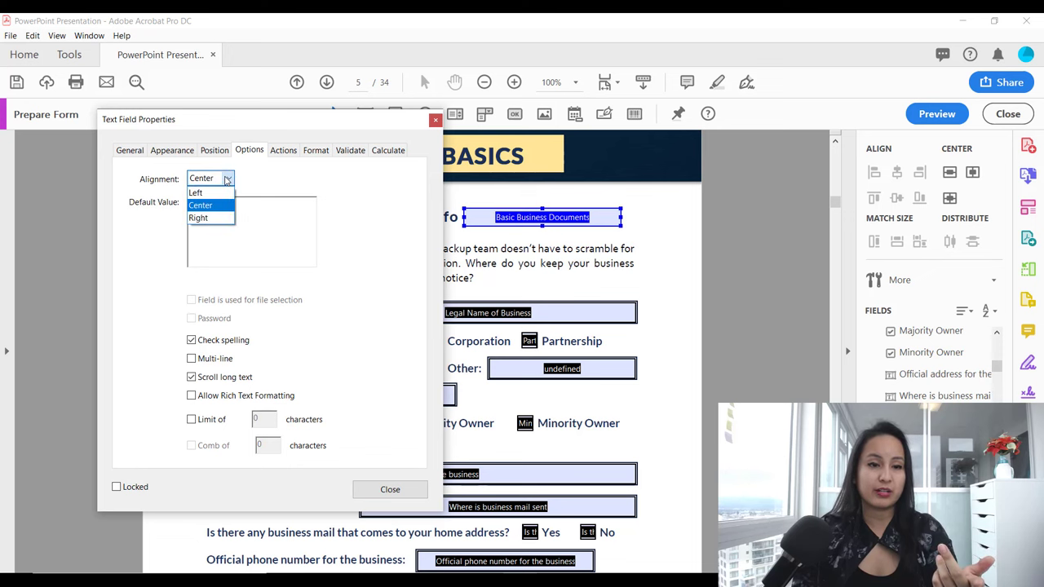
{"action": "left_click", "coordinate": [228, 205]}
{"action": "left_click", "coordinate": [389, 489]}
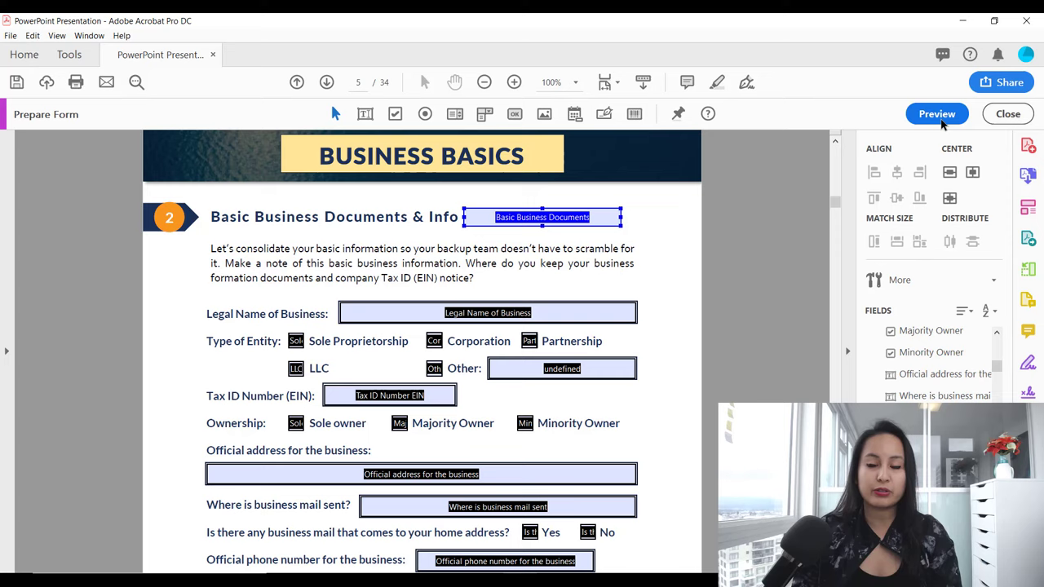
{"action": "left_click", "coordinate": [937, 114]}
{"action": "left_click", "coordinate": [643, 218]}
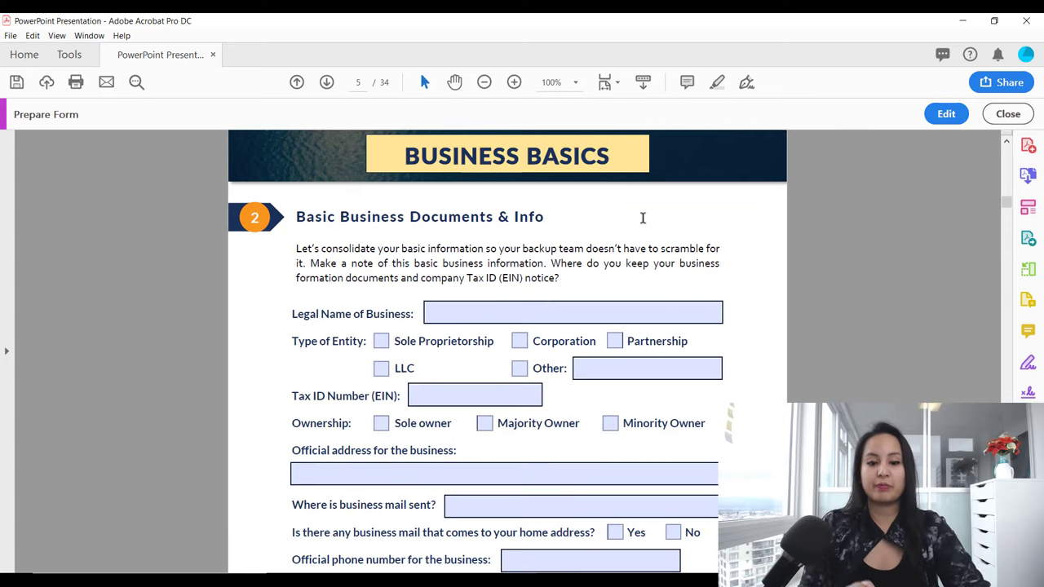
{"action": "type", "text": "sdsldhglsjgl"}
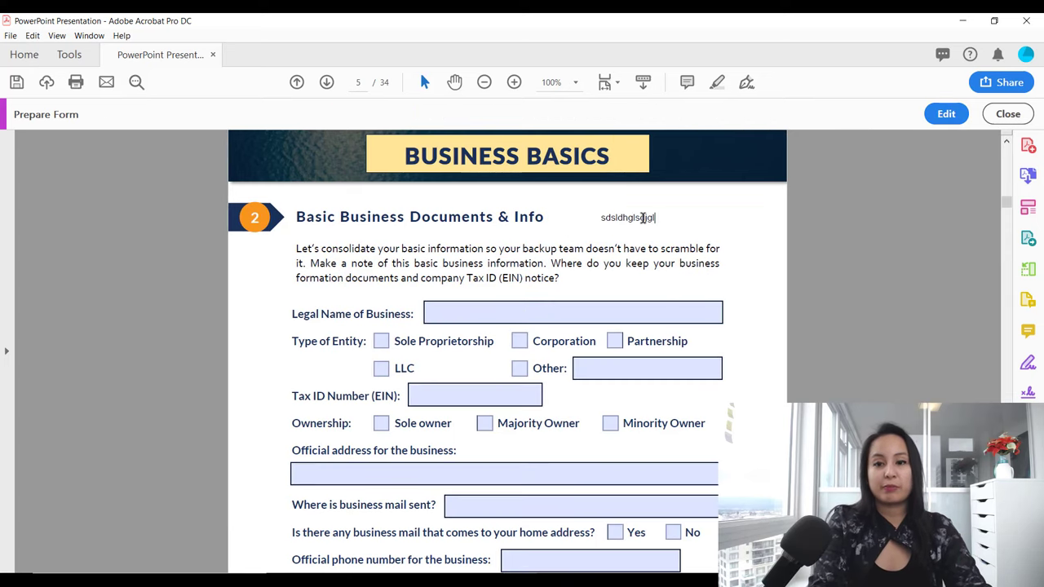
{"action": "double_click", "coordinate": [642, 218]}
{"action": "key", "text": "BackSpace"}
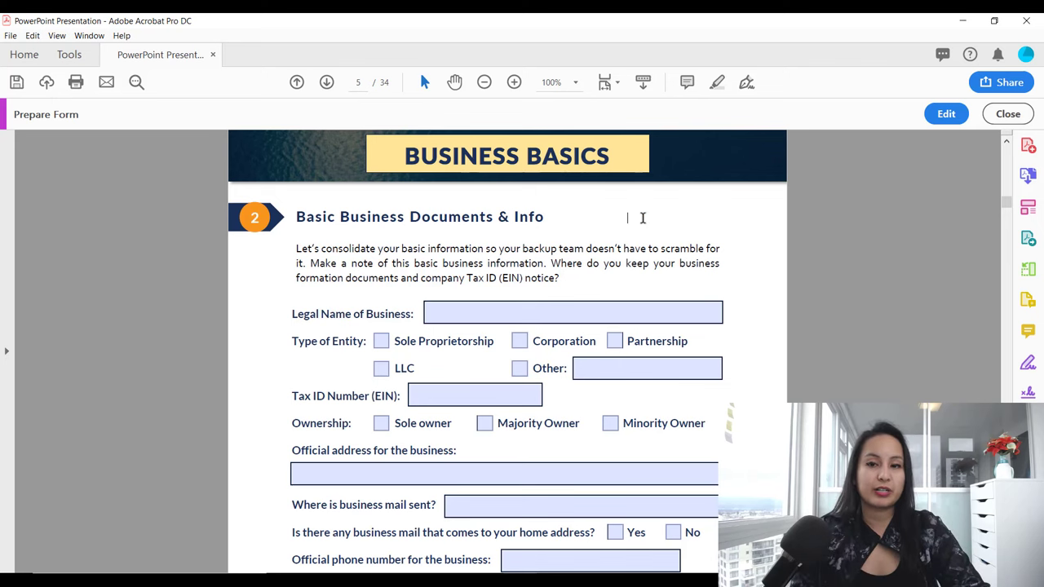
{"action": "left_click", "coordinate": [946, 113]}
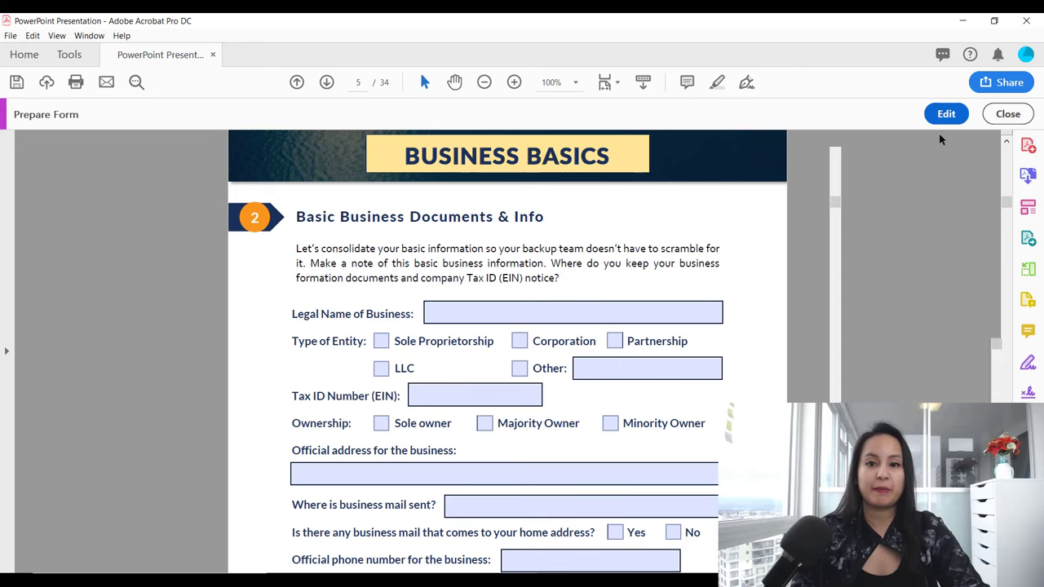